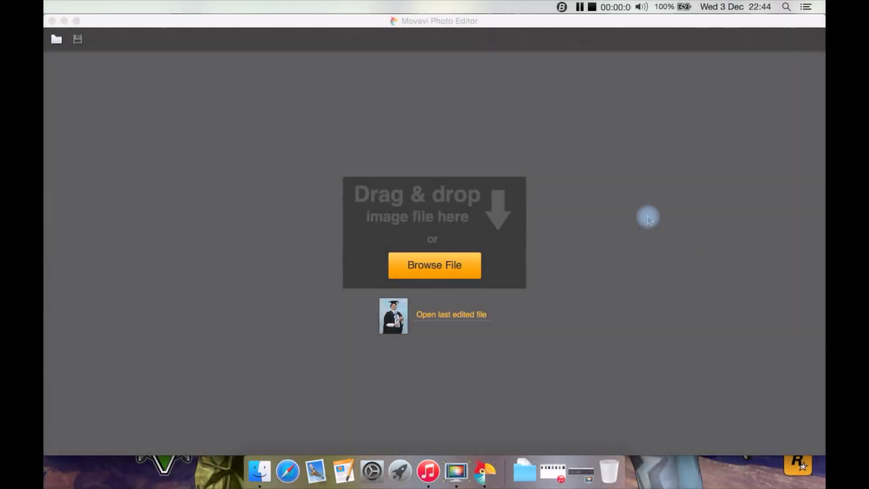
Reopen the last edited graduation portrait from the start screen.
click(647, 216)
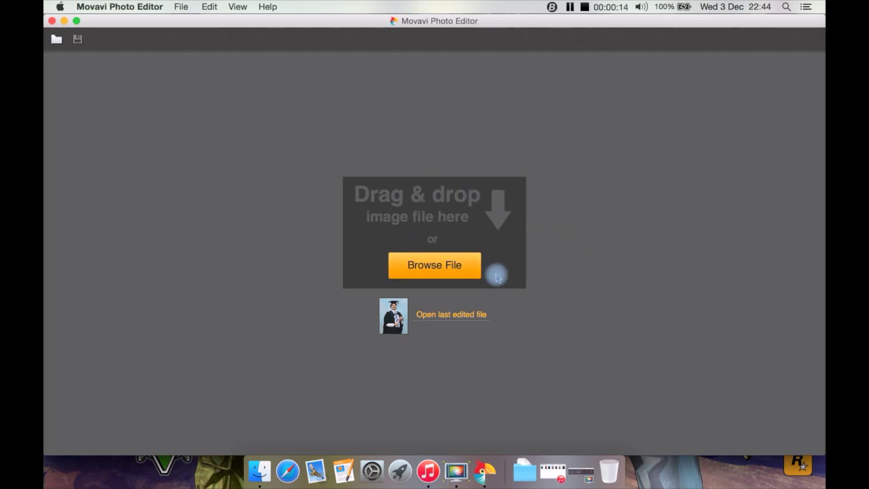
click(445, 315)
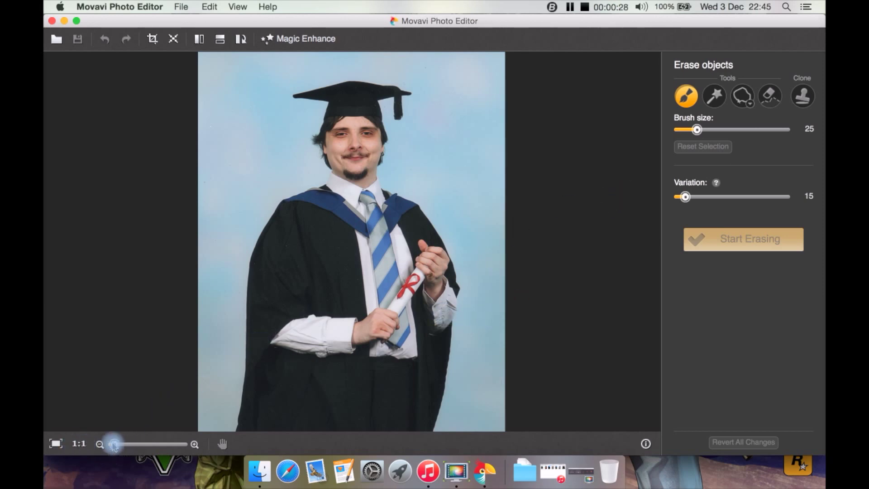
Zoom the portrait out to about 5%, dismiss the panning tip, and pick the Brush tool.
drag(116, 445, 105, 446)
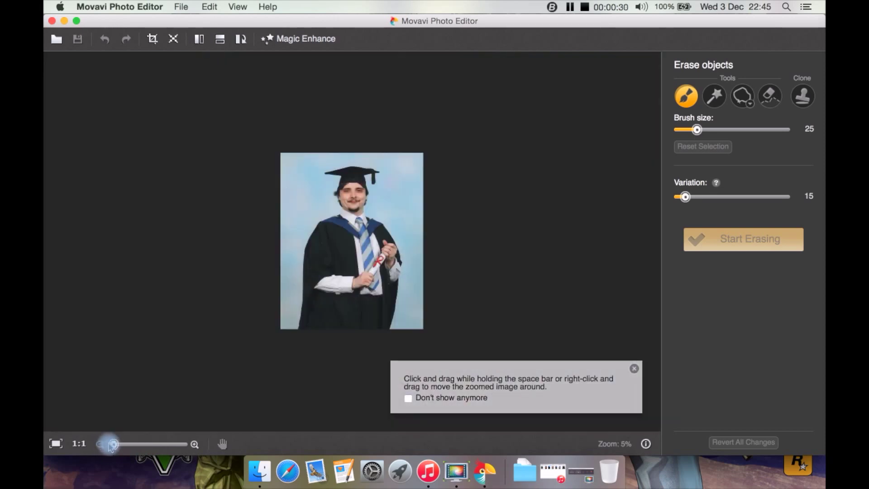
click(634, 368)
click(688, 97)
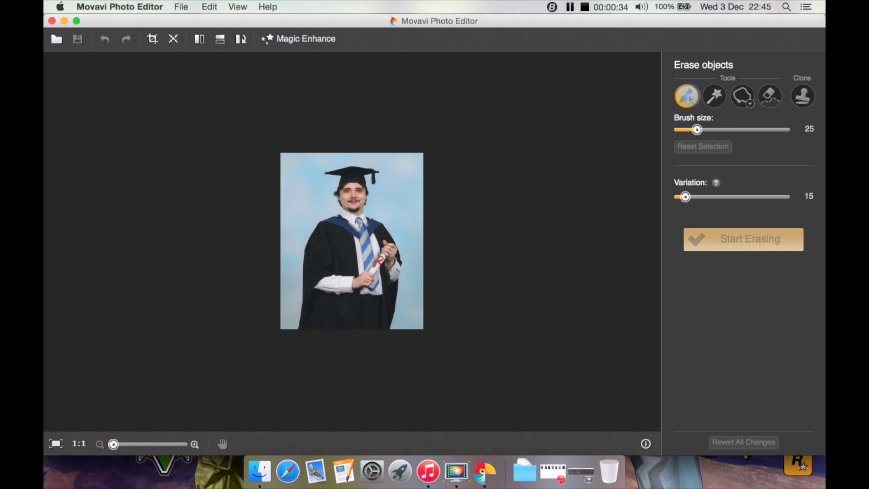
Magic-Wand the mortarboard cap, then remove the tassel and cap top from the selection.
click(713, 100)
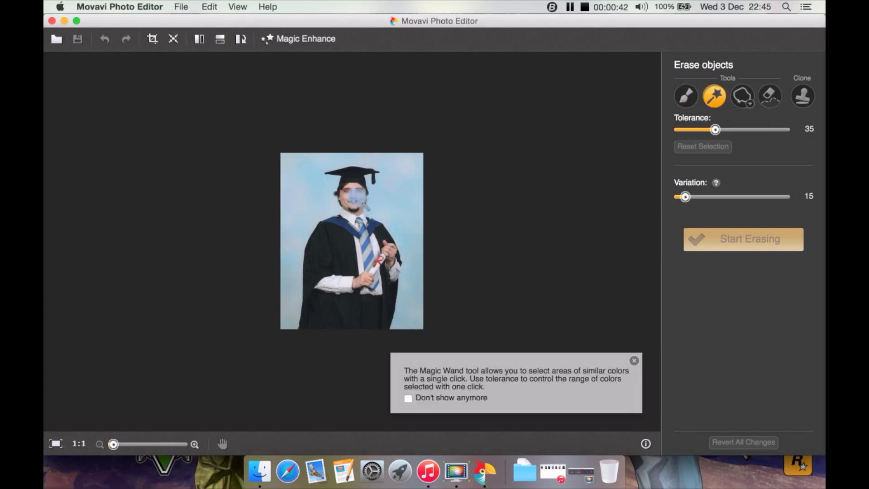
click(352, 174)
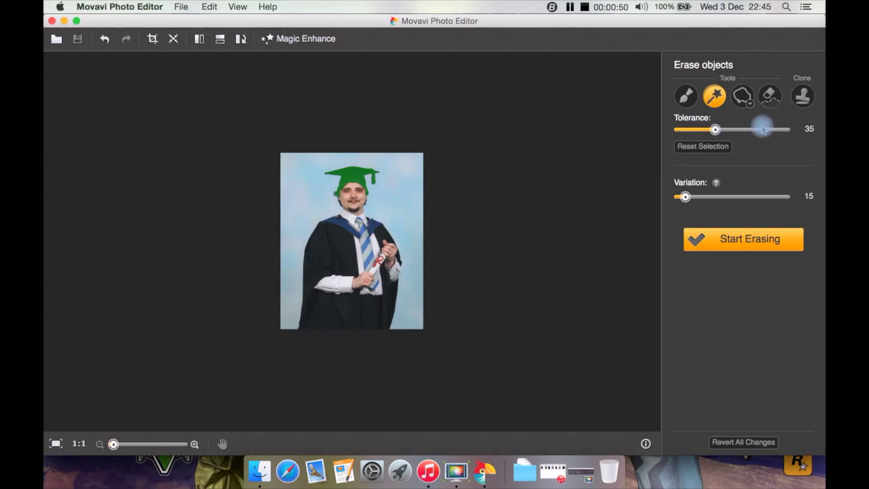
click(741, 104)
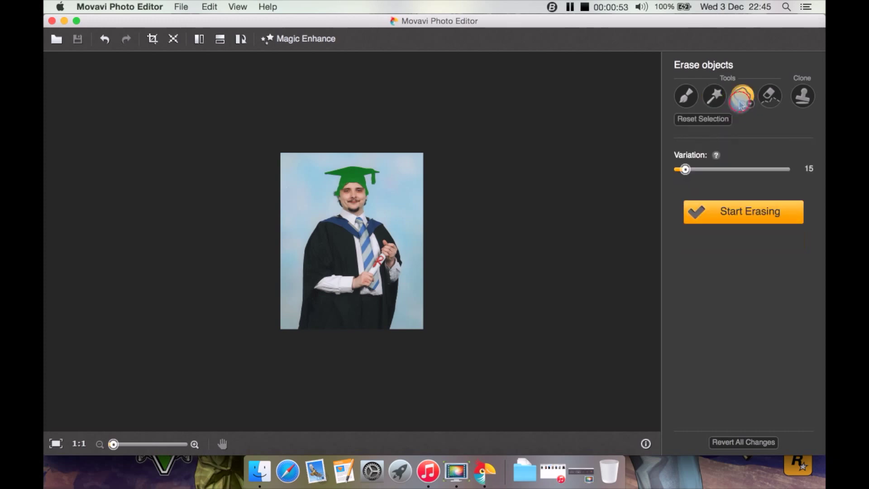
click(771, 100)
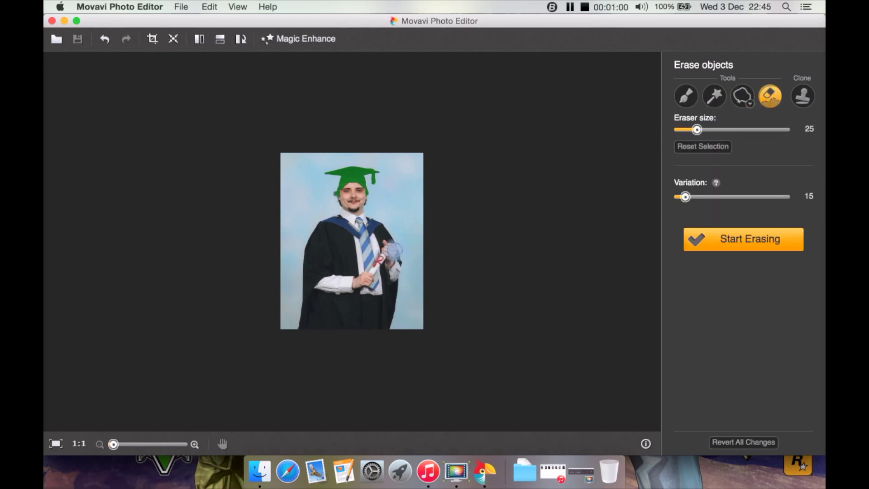
drag(379, 168, 374, 180)
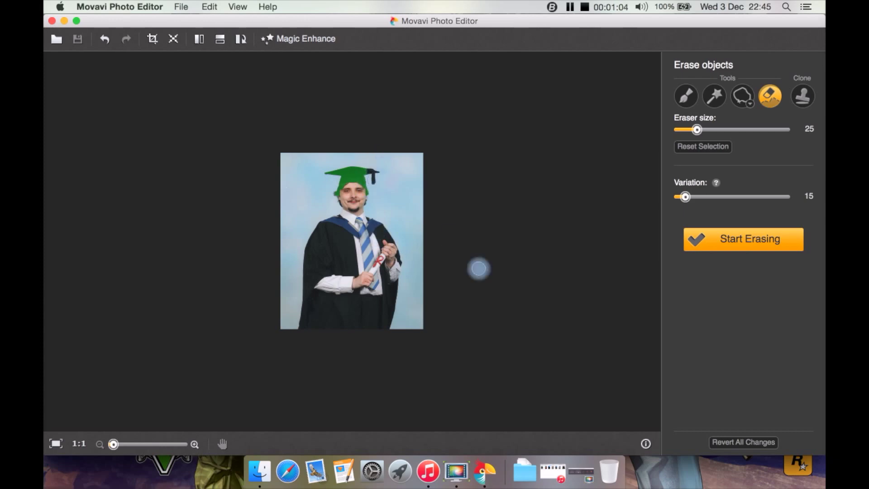
mouse_move(364, 172)
mouse_down()
mouse_move(346, 171)
mouse_move(369, 172)
mouse_up()
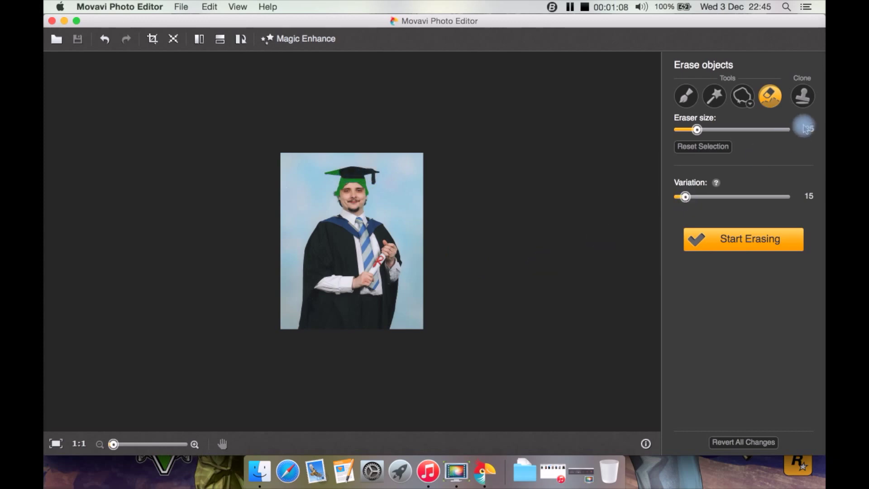
click(803, 97)
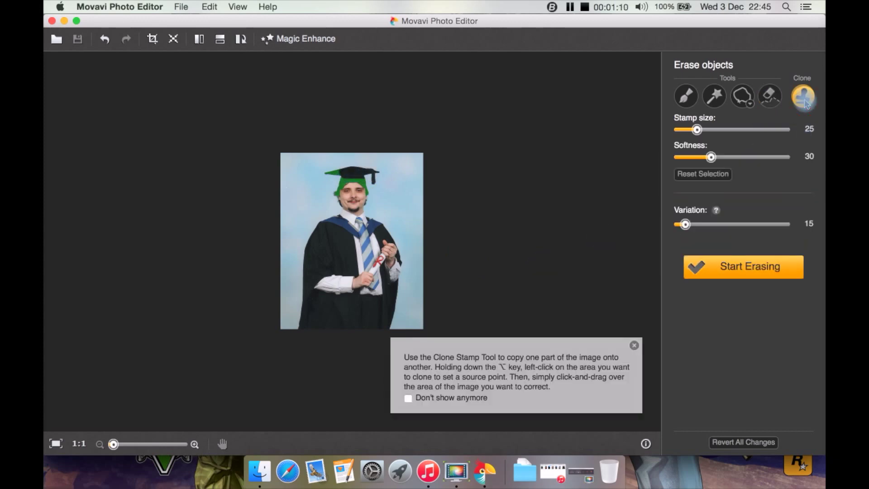
click(686, 96)
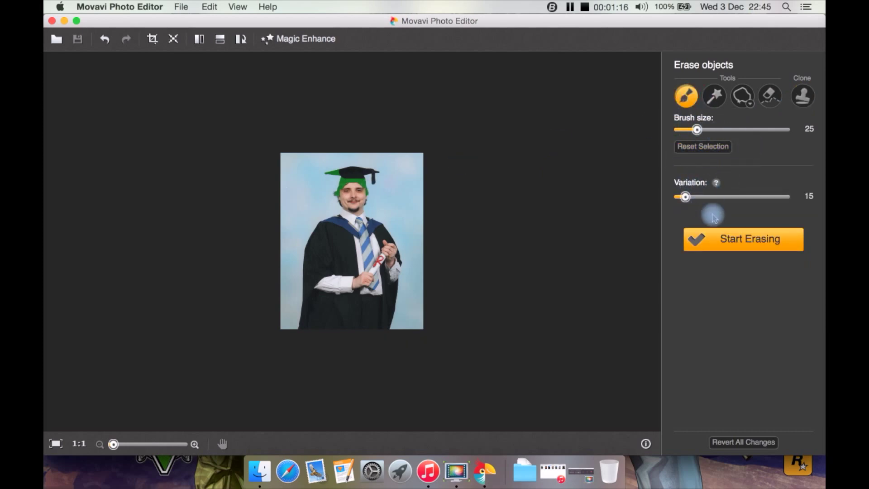
Erase the marked band below the cap and zoom in slightly to inspect it.
click(732, 249)
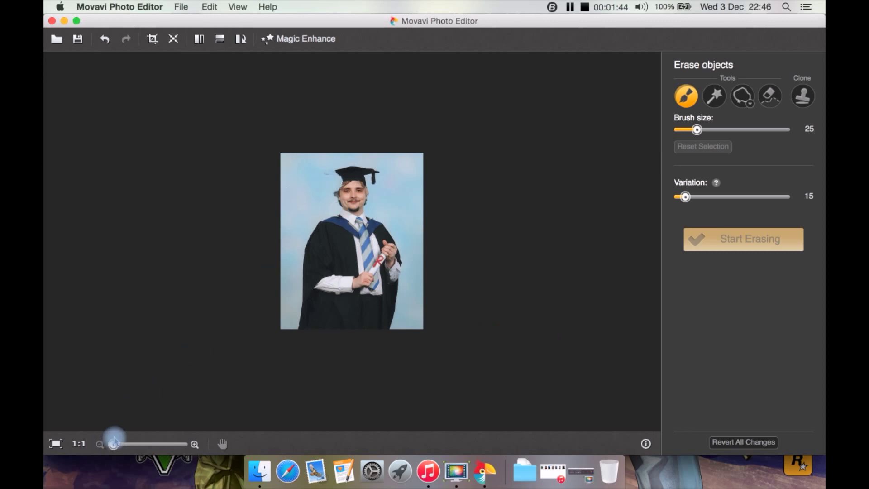
click(114, 445)
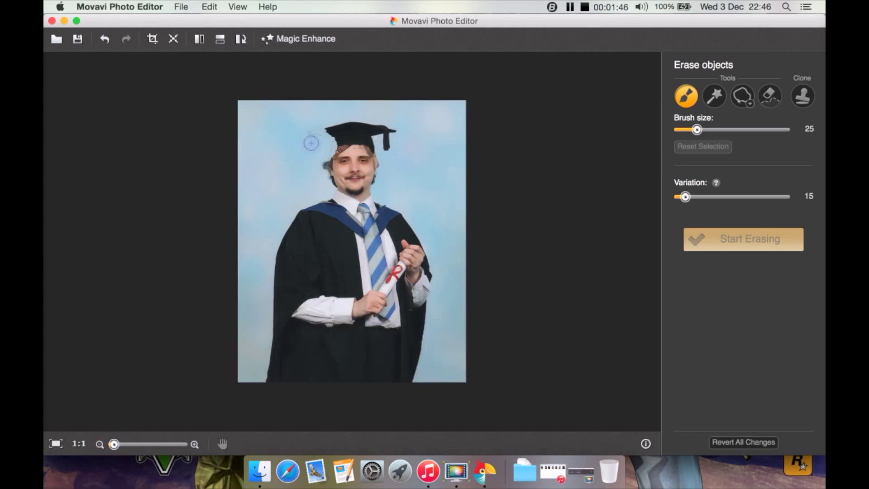
click(770, 96)
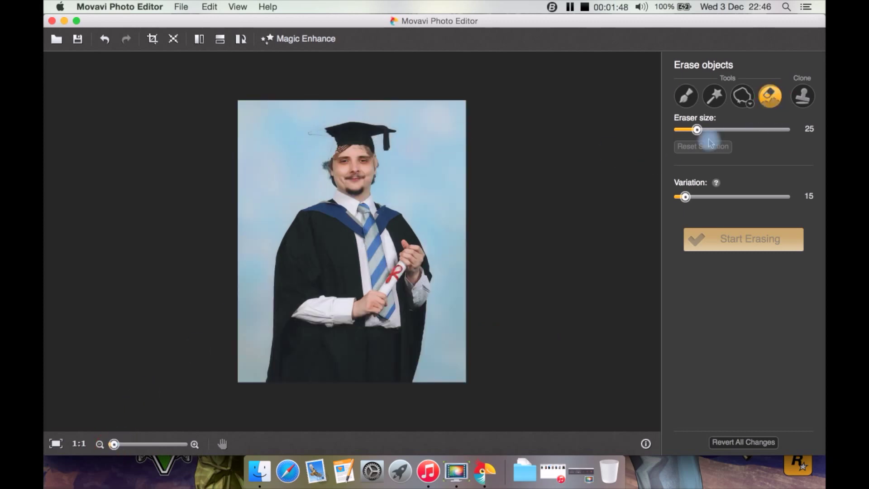
click(679, 96)
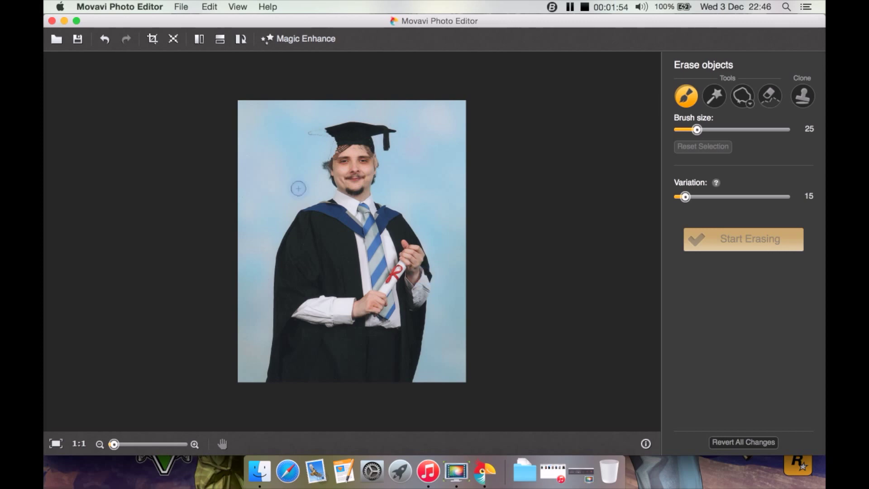
Undo the erase twice, revert all changes, and apply Magic Enhance to the portrait.
click(211, 7)
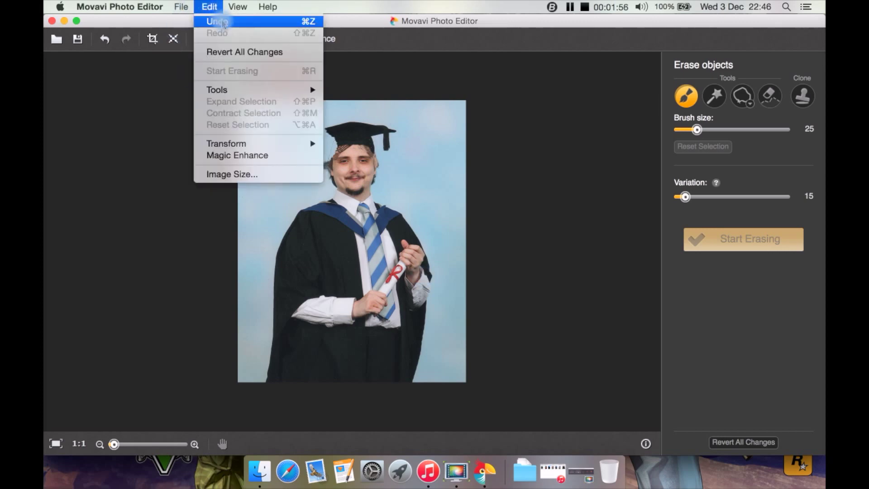
click(217, 21)
click(217, 8)
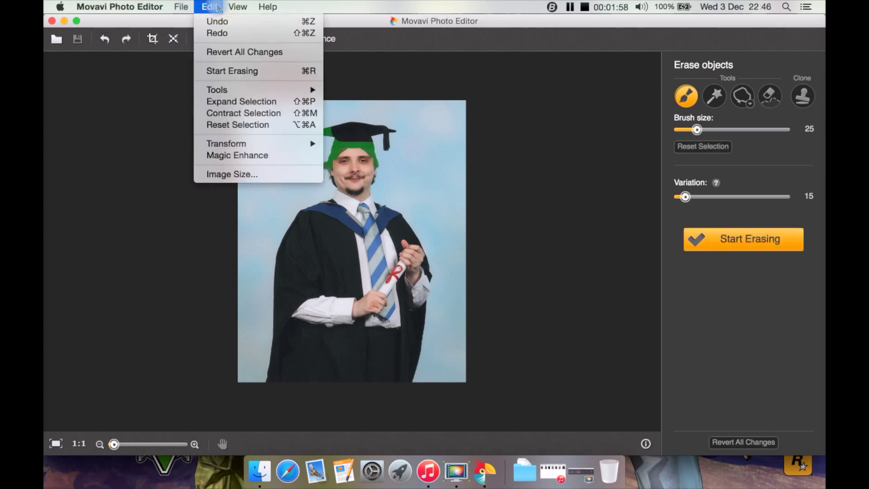
click(222, 53)
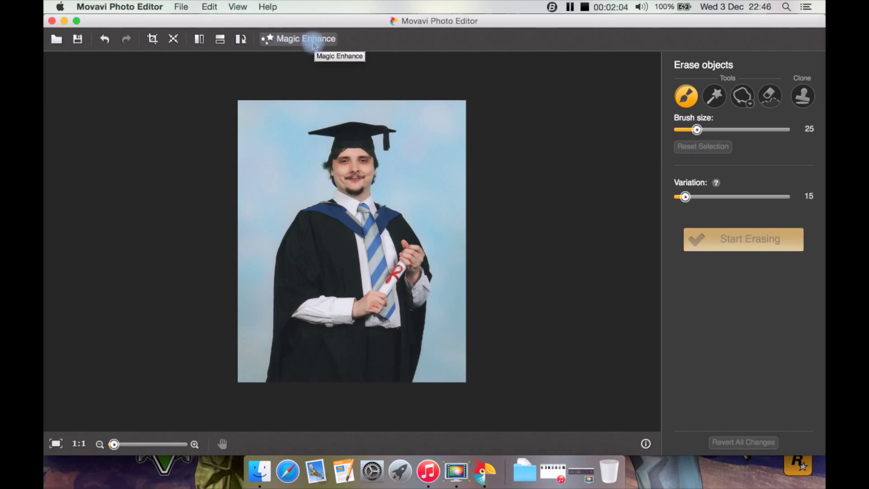
click(314, 41)
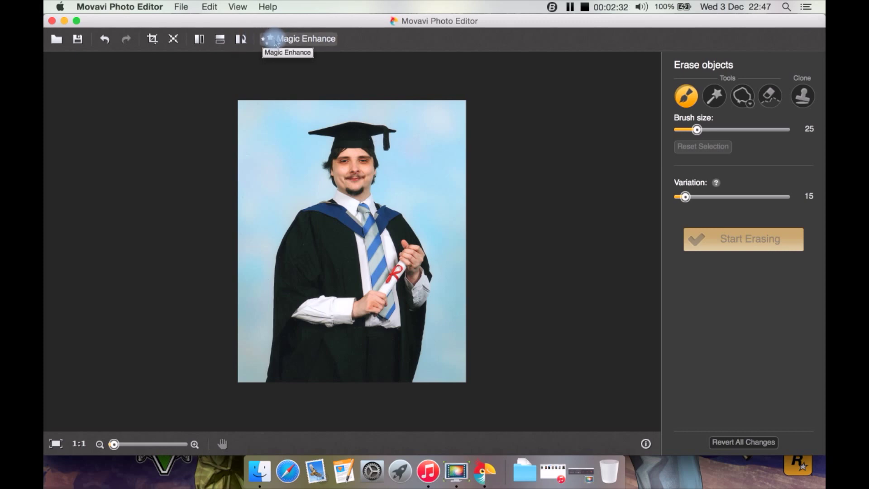
Crop the portrait to the cap-to-chest area, then undo the crop.
click(153, 39)
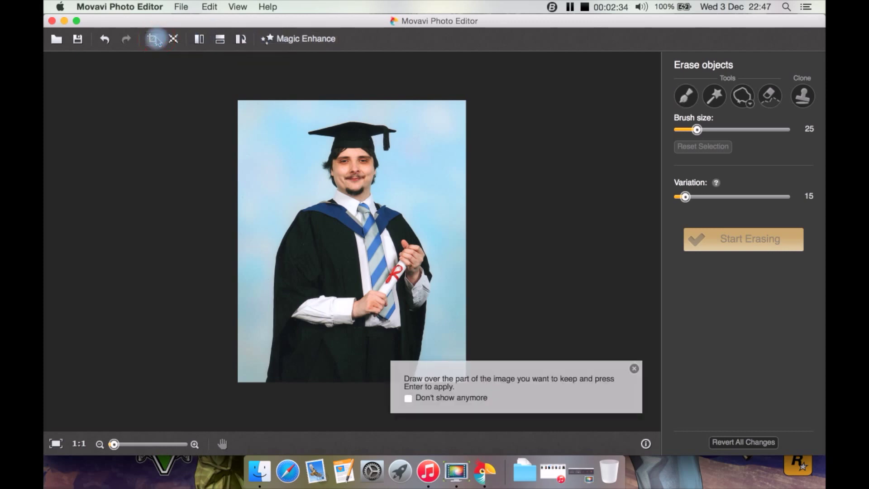
drag(270, 119, 448, 292)
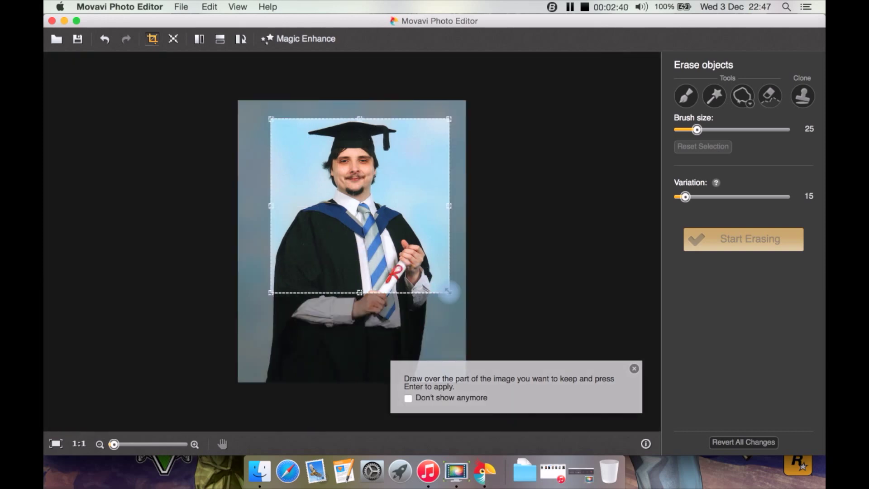
key(Return)
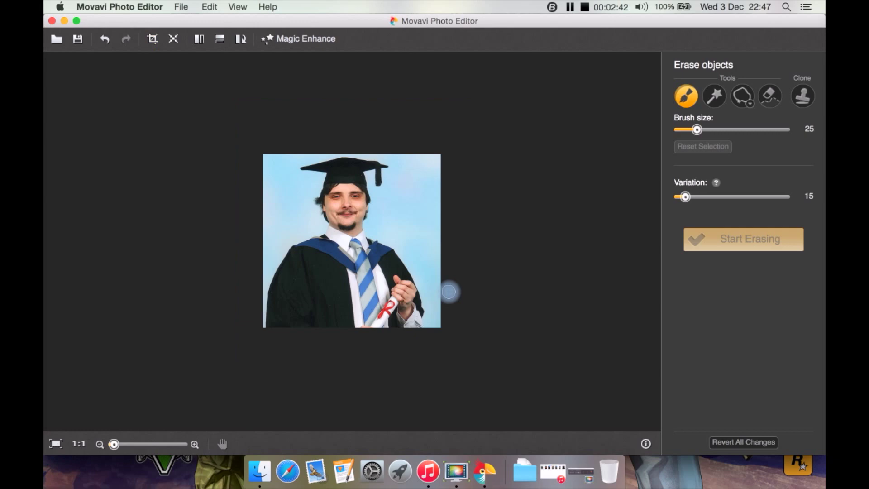
click(210, 7)
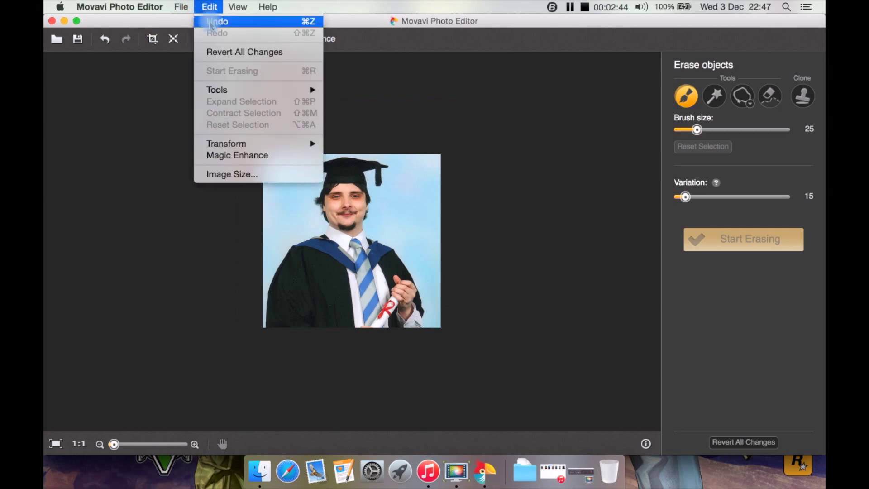
click(210, 23)
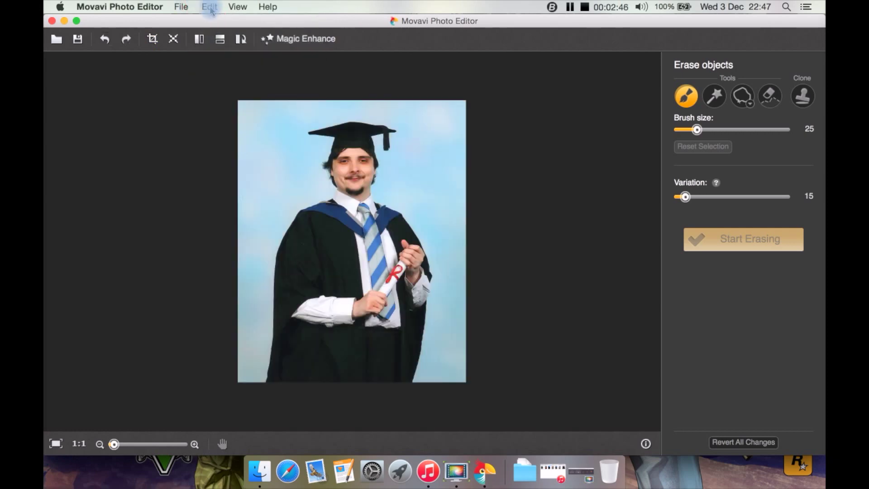
click(210, 7)
mouse_move(250, 144)
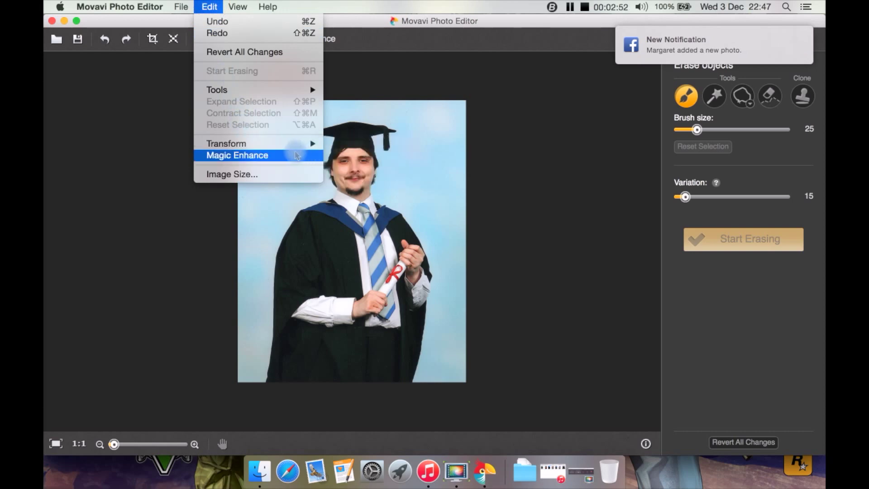
Fit the image to the 'iPad mini - 768 x 1024 px' preset, giving 768 × 949 at 163 ppi.
click(262, 174)
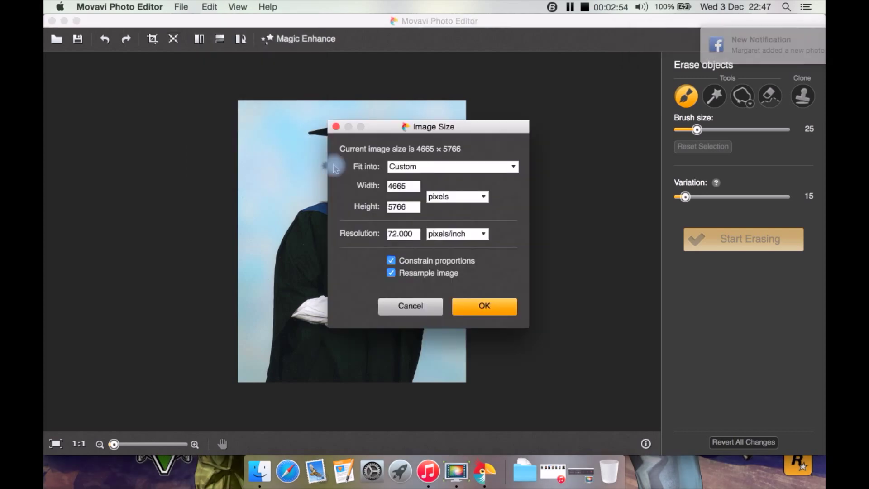
click(429, 166)
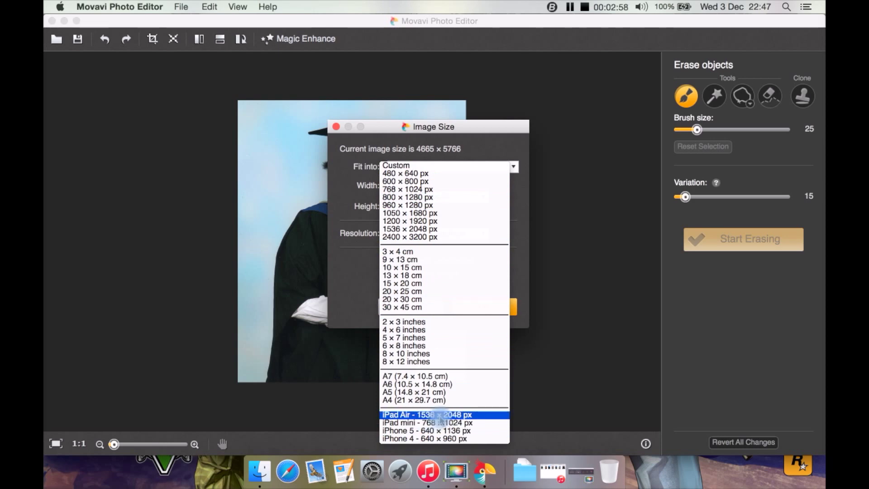
click(416, 423)
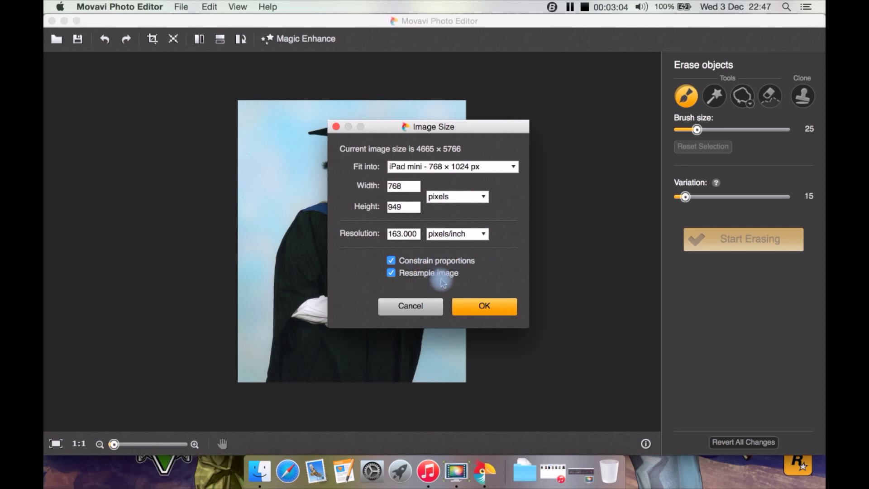
Cancel the Image Size dialog and fit the whole photo to the window.
click(420, 303)
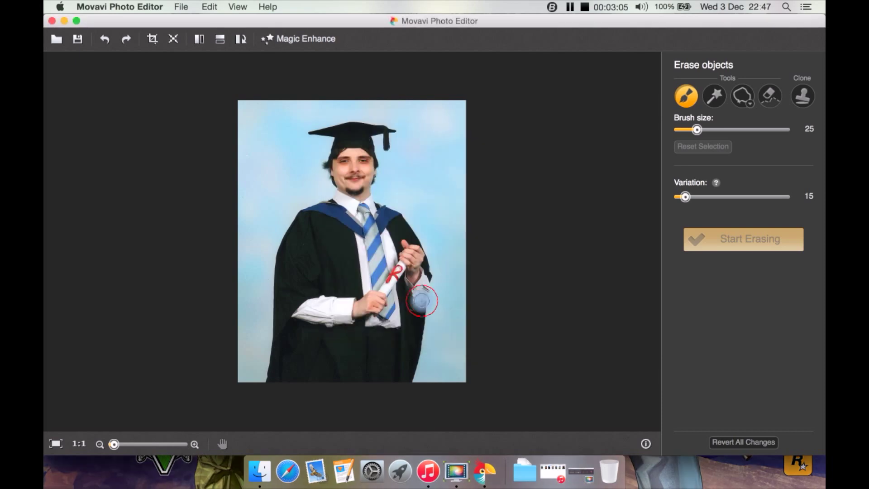
click(239, 6)
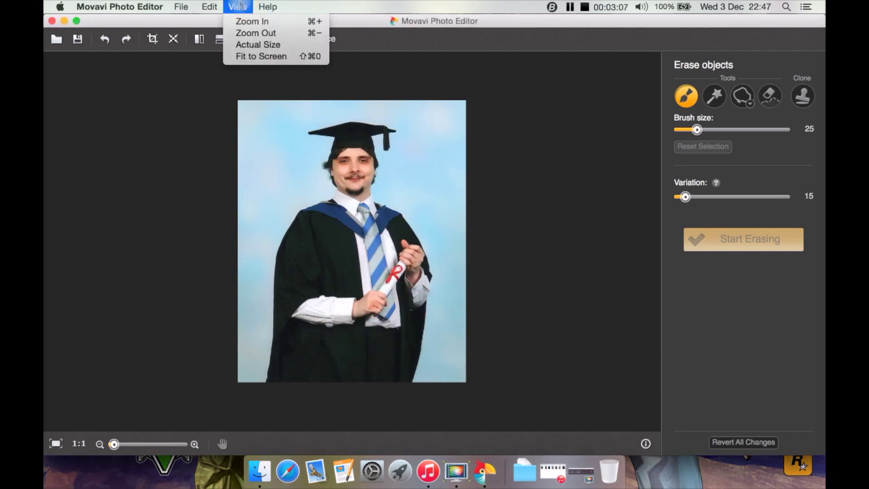
click(266, 56)
View the photo's file information, then close it.
click(269, 5)
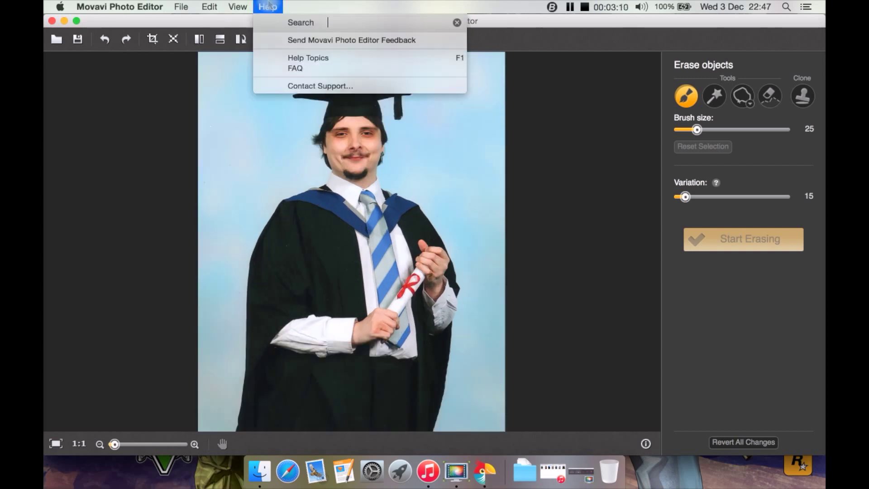
mouse_move(175, 5)
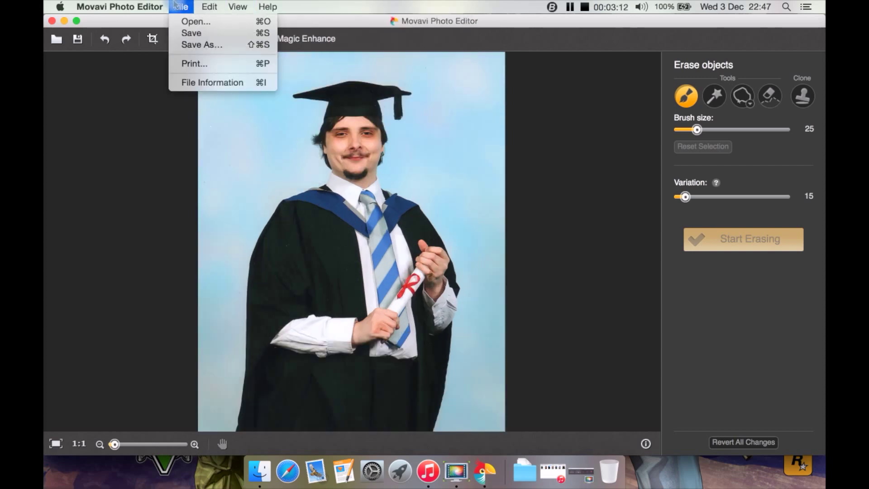
click(190, 81)
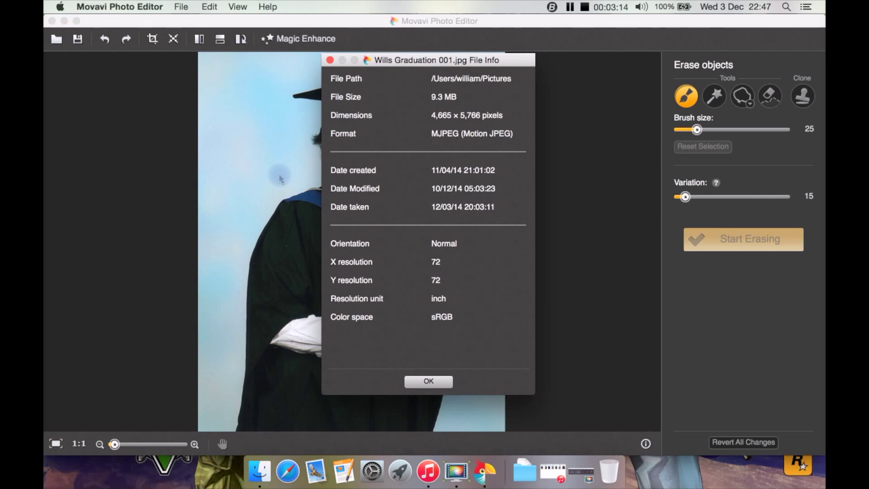
click(422, 379)
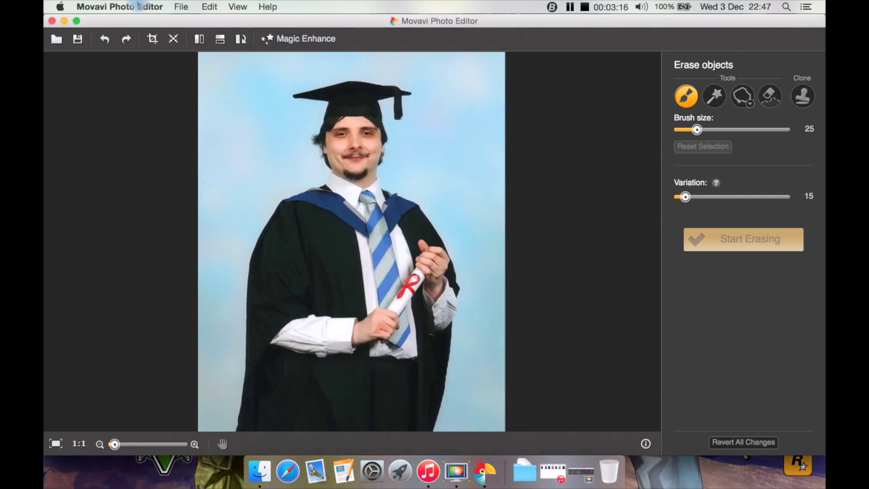
Confirm Preferences with English, update checks and usage stats on, then recheck file information.
click(127, 6)
click(136, 70)
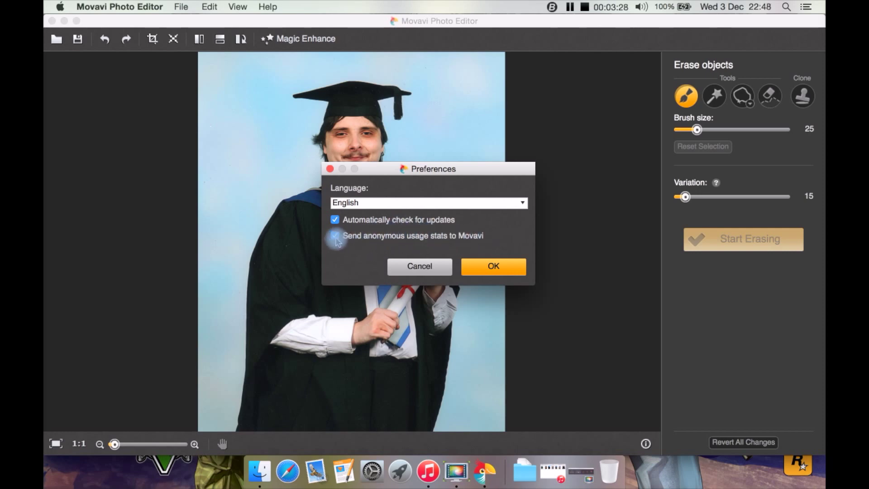
click(493, 270)
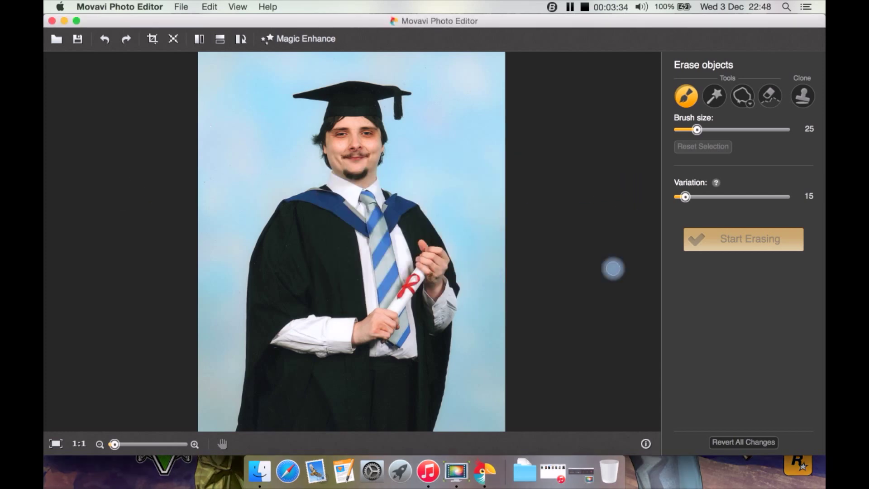
click(646, 444)
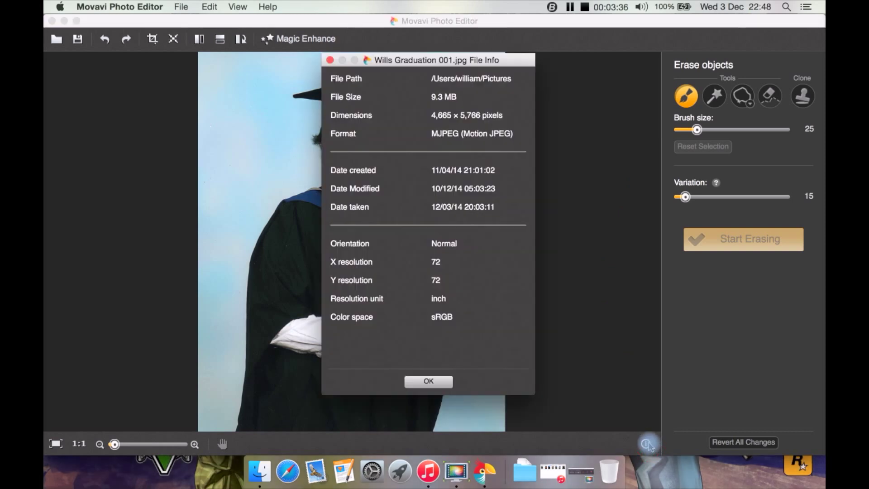
click(428, 380)
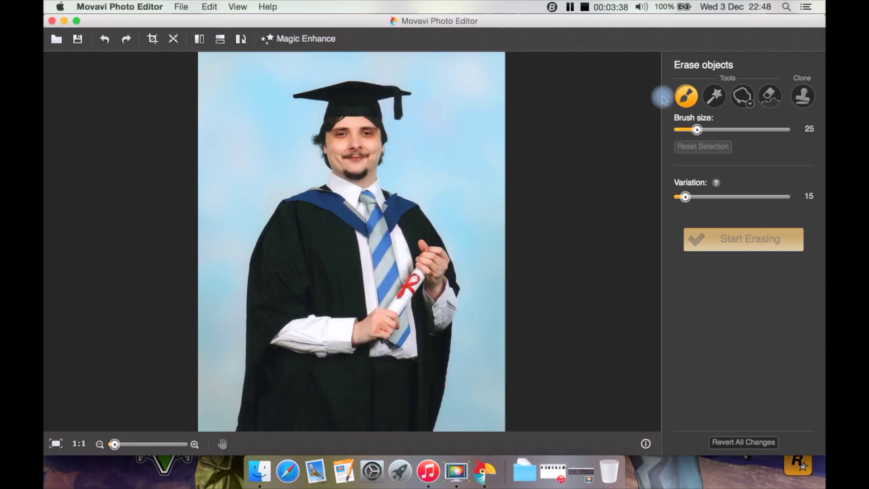
Magic-Wand the blue background and lower the Tolerance from 35 to 12.
click(714, 95)
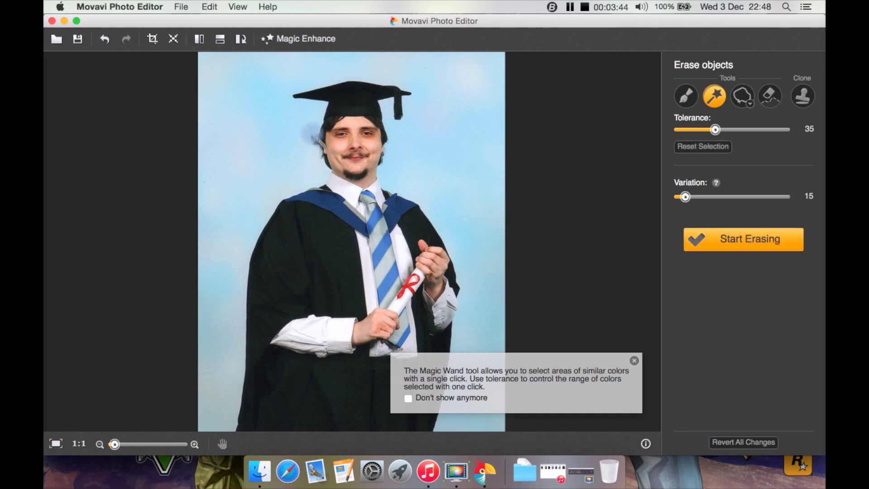
click(317, 138)
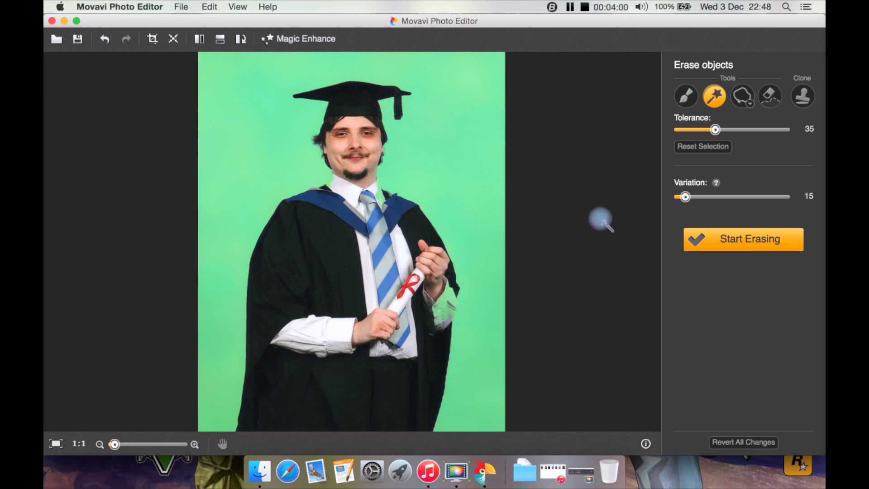
drag(715, 130, 691, 131)
click(210, 6)
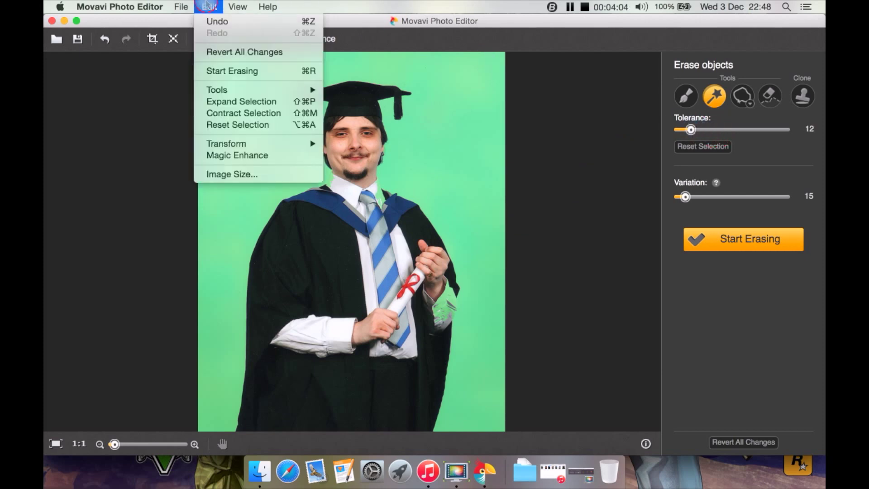
Revert all changes, then reselect the main background and its upper and left blue patches.
click(223, 53)
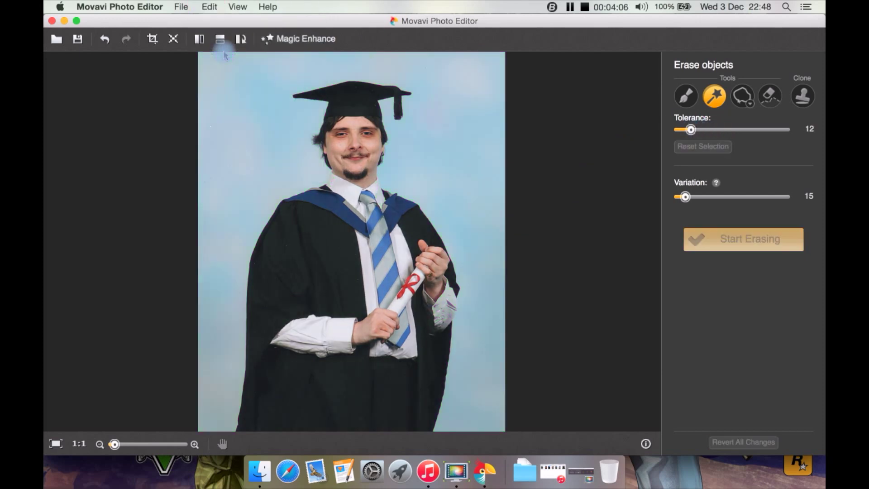
click(229, 118)
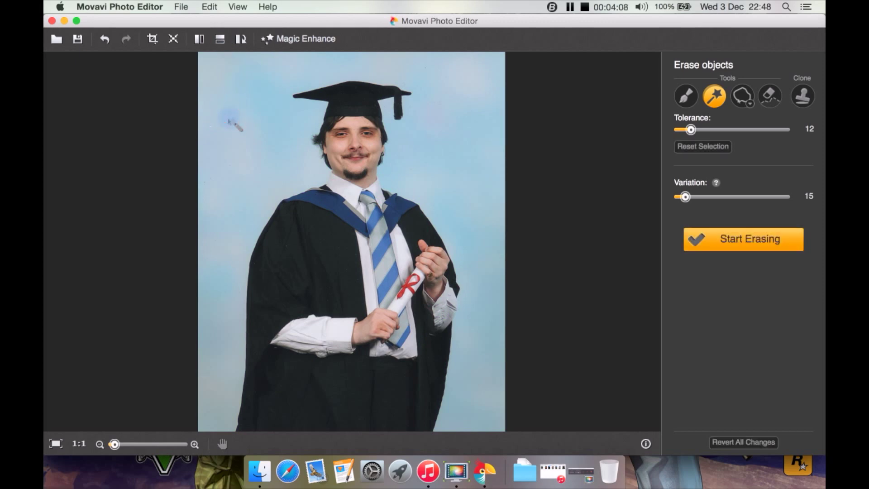
click(208, 286)
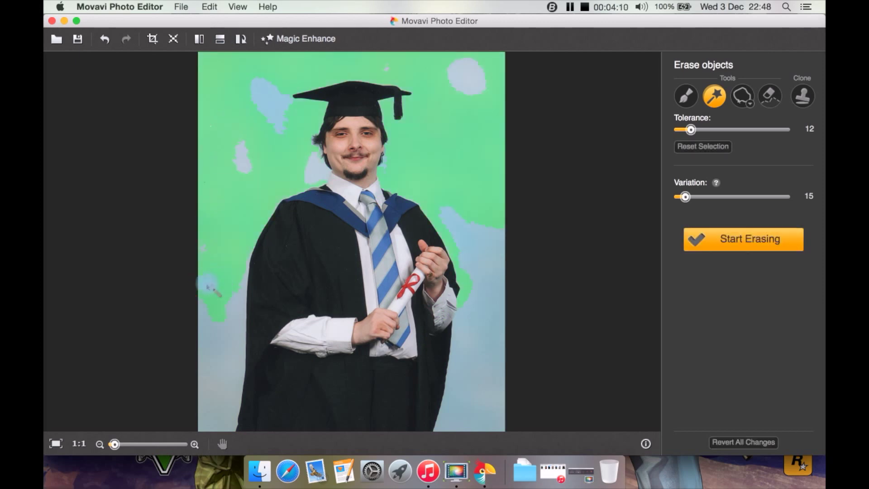
click(271, 106)
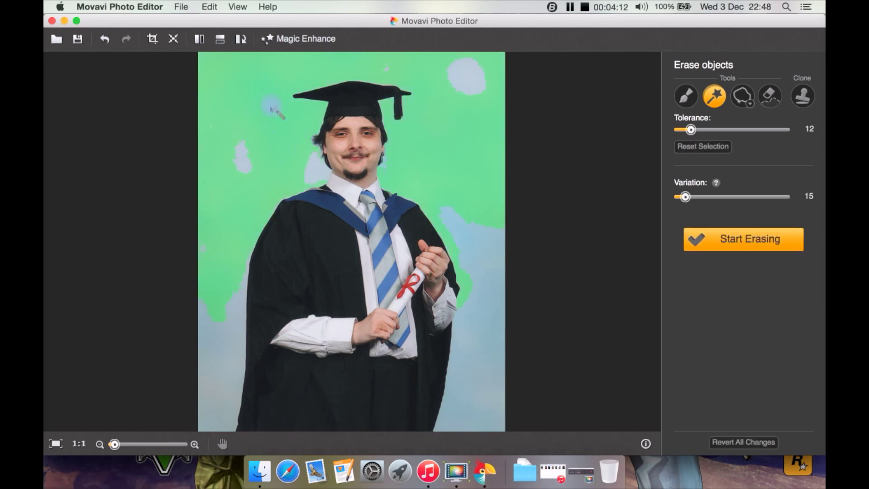
click(240, 157)
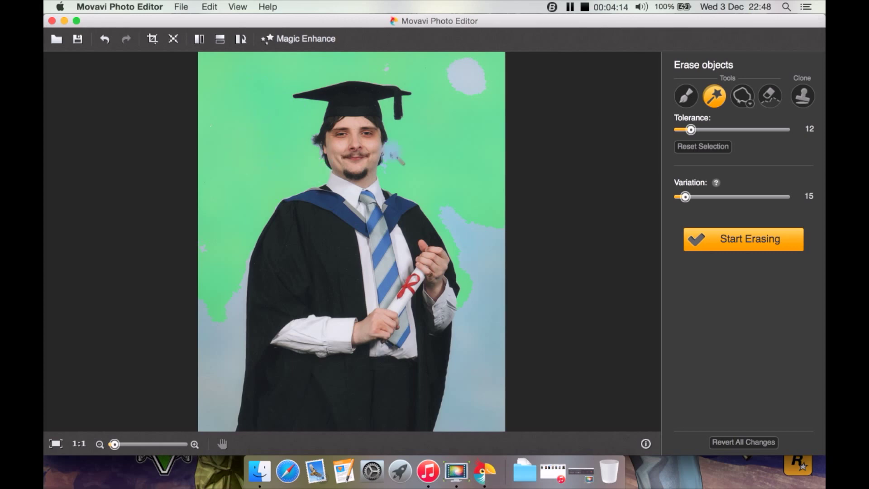
click(466, 86)
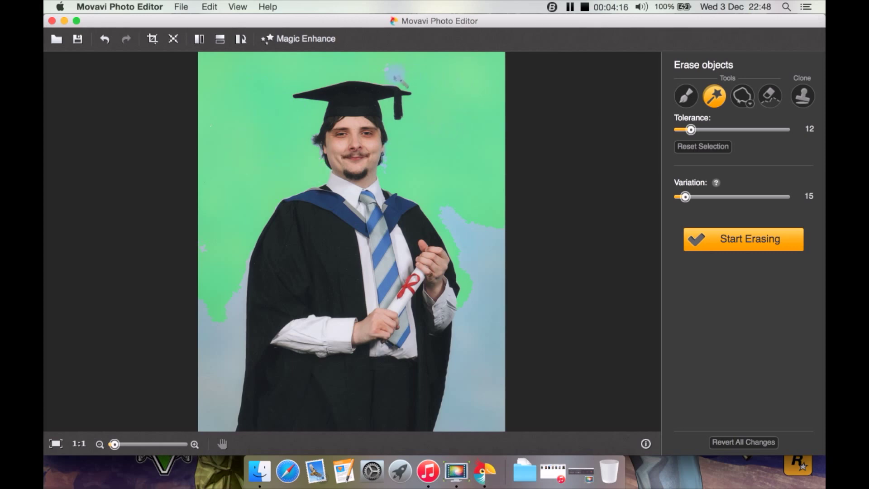
click(386, 69)
Add the remaining right, bottom and left background patches until the backdrop is fully green.
click(466, 241)
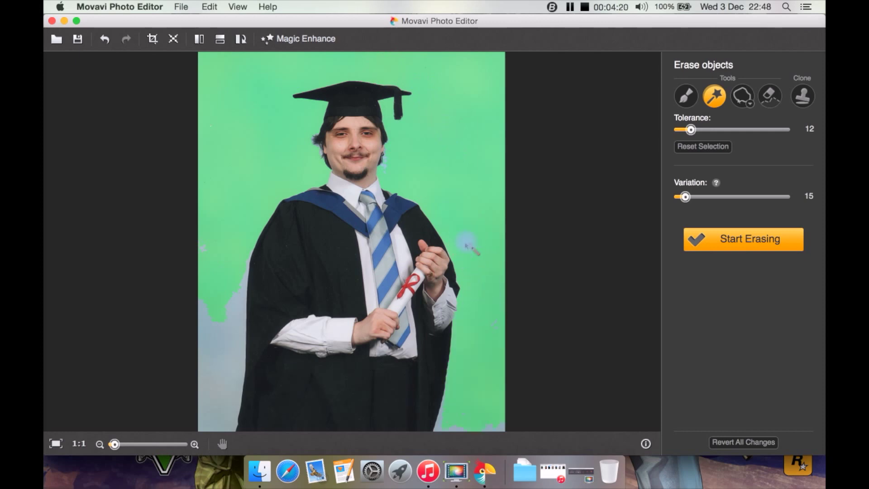
click(479, 386)
click(482, 426)
click(228, 339)
click(211, 401)
click(227, 329)
click(240, 295)
click(227, 272)
click(249, 272)
click(399, 173)
click(736, 242)
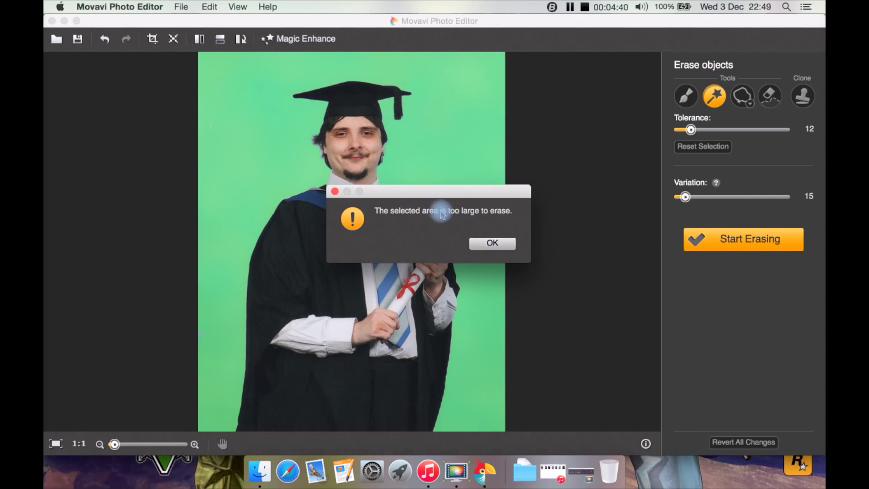
click(507, 244)
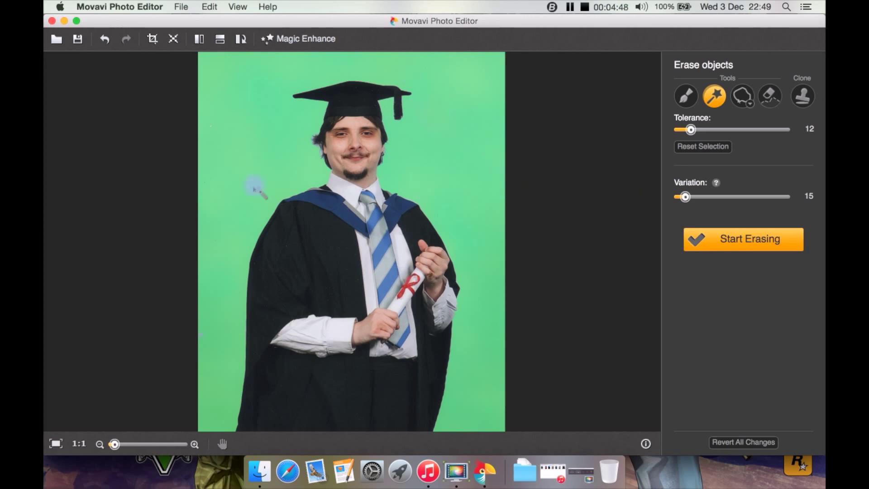
click(213, 6)
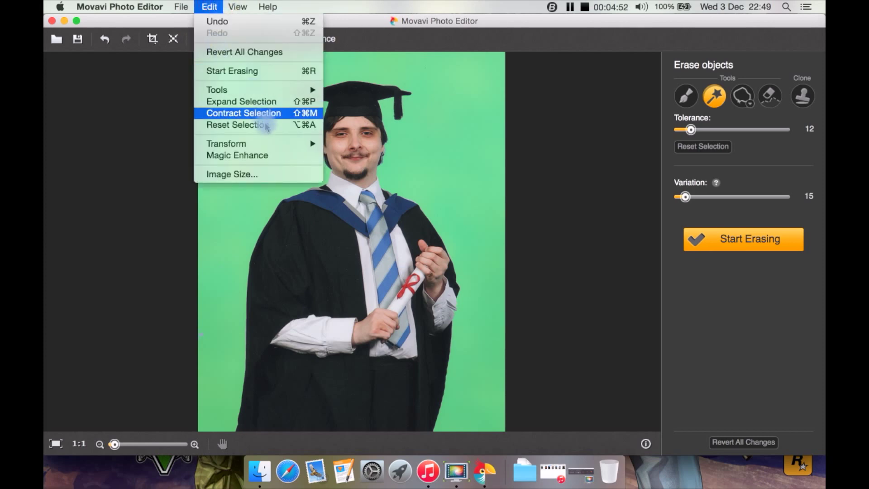
Close the Edit menu and attempt to erase the green-marked backdrop with Cmd+Backspace and Backspace.
click(209, 7)
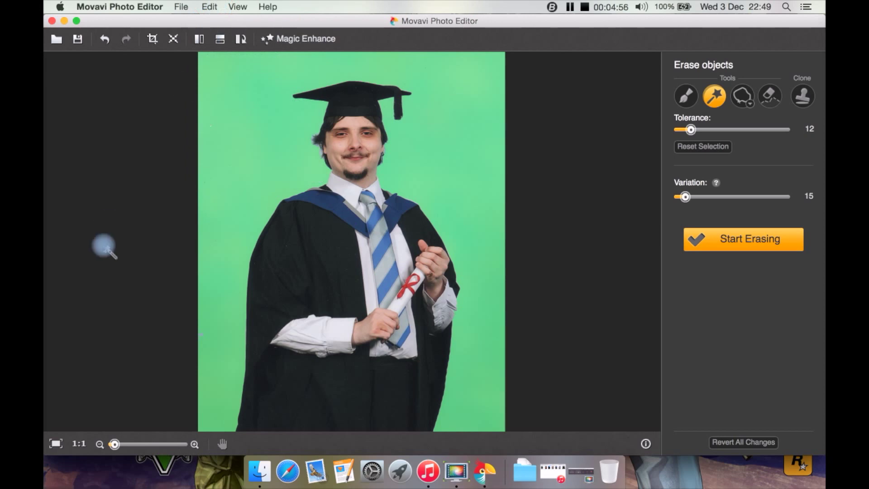
key(super+BackSpace)
key(BackSpace)
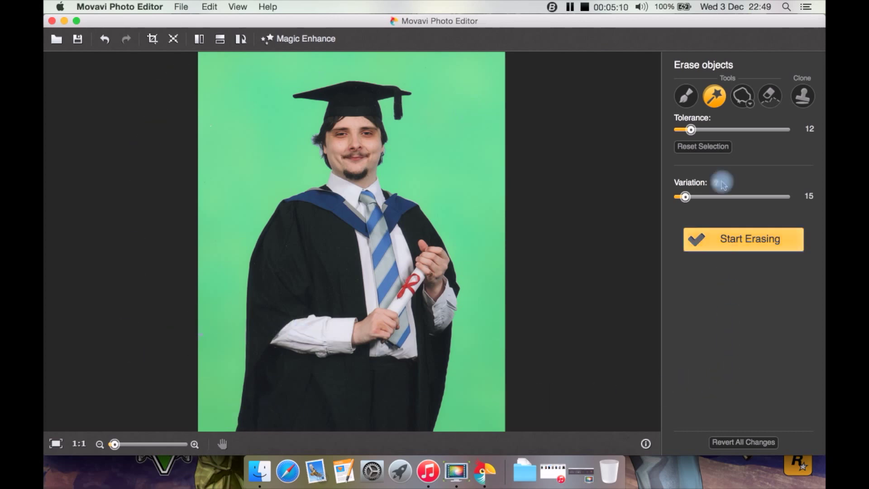
Cycle through the Lasso, Eraser and Clone tools, settle on the Brush, and retry Backspace.
click(742, 96)
click(766, 99)
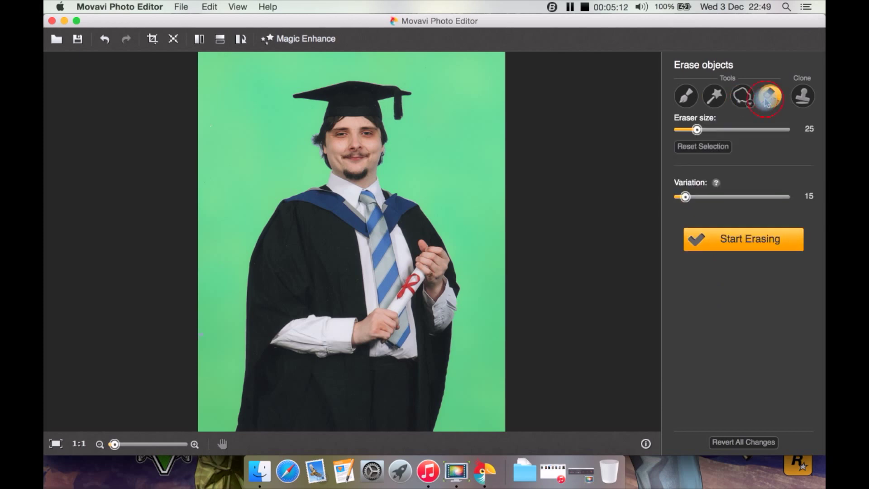
click(803, 96)
click(695, 94)
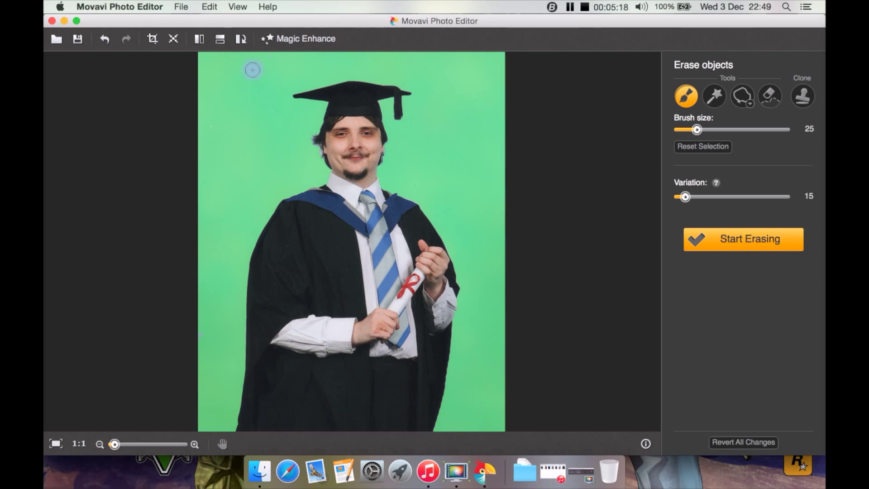
key(BackSpace)
click(259, 7)
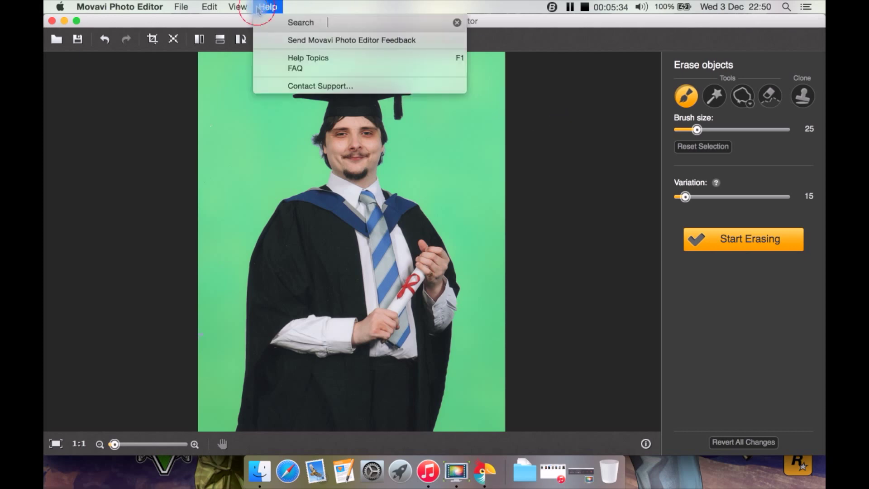
click(265, 7)
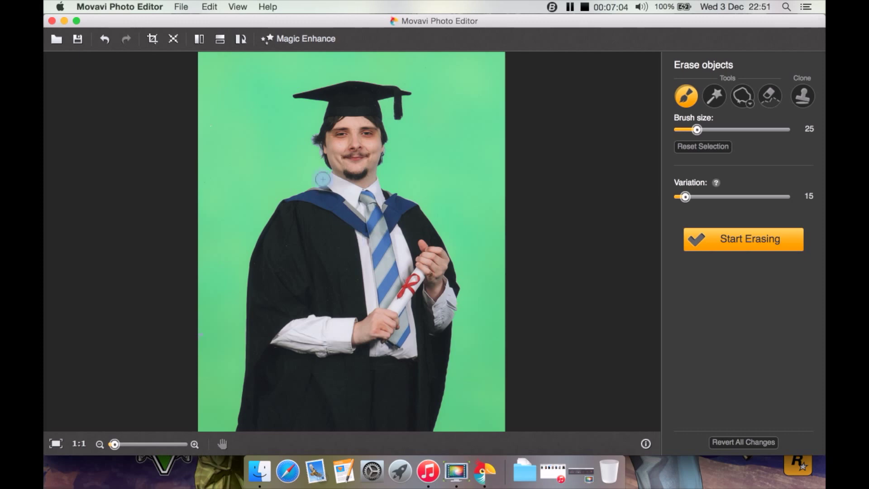
Run Magic Enhance on the graduation portrait.
click(306, 38)
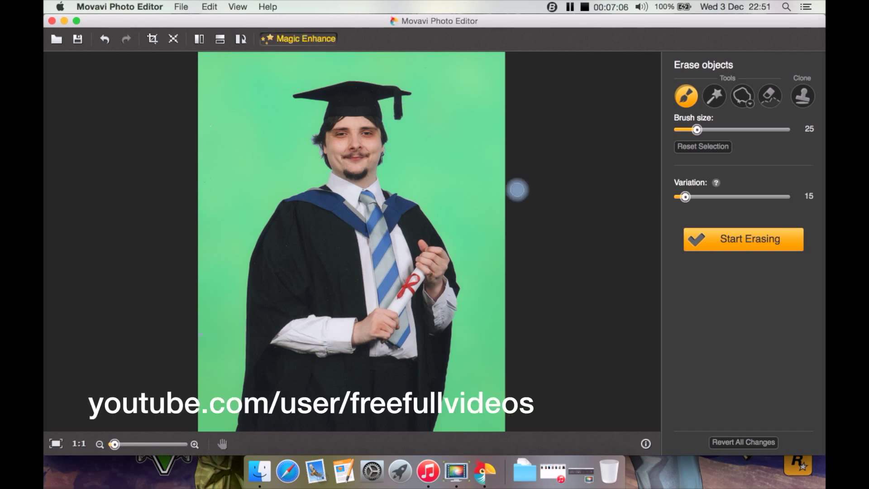